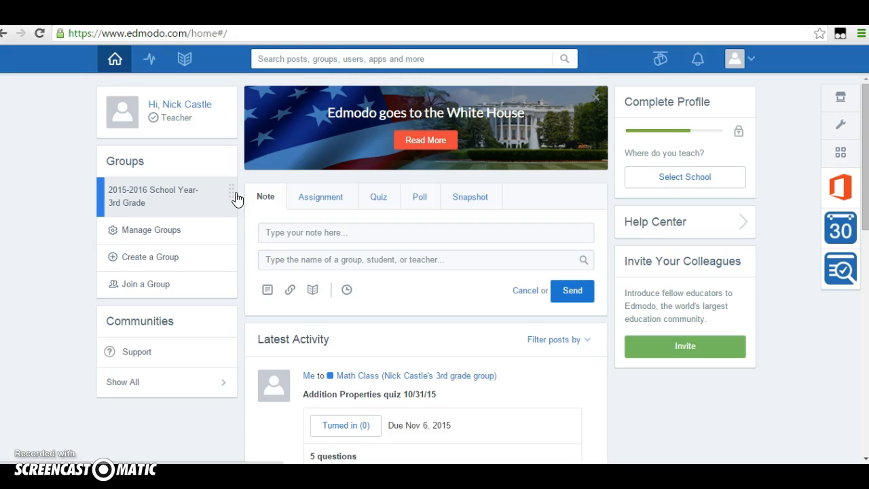
Step: Create a small group named Communication Corner within the 2015-2016 School Year- 3rd Grade group
left_click(175, 199)
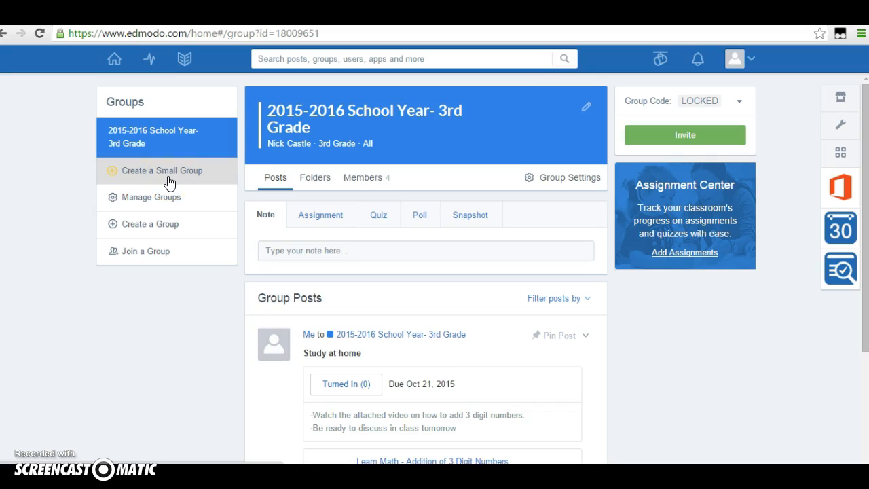
left_click(174, 179)
left_click(202, 182)
left_click(199, 178)
left_click(441, 265)
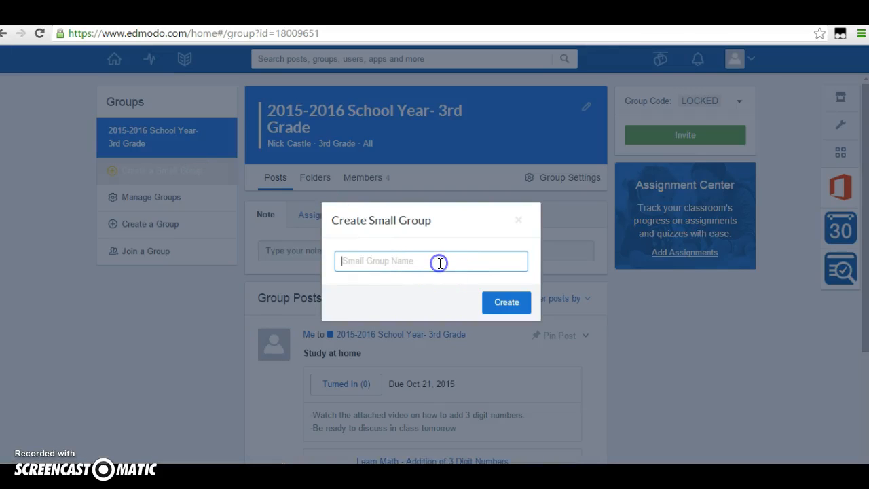
type("Communication Corner")
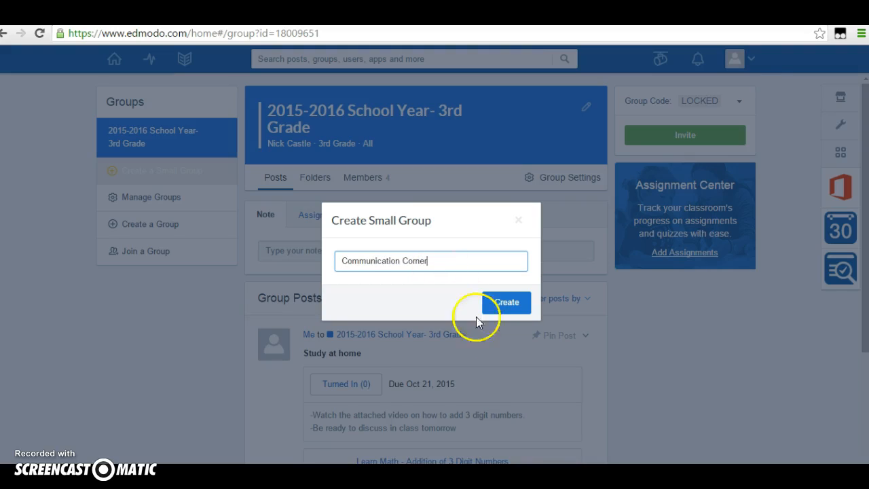
left_click(506, 307)
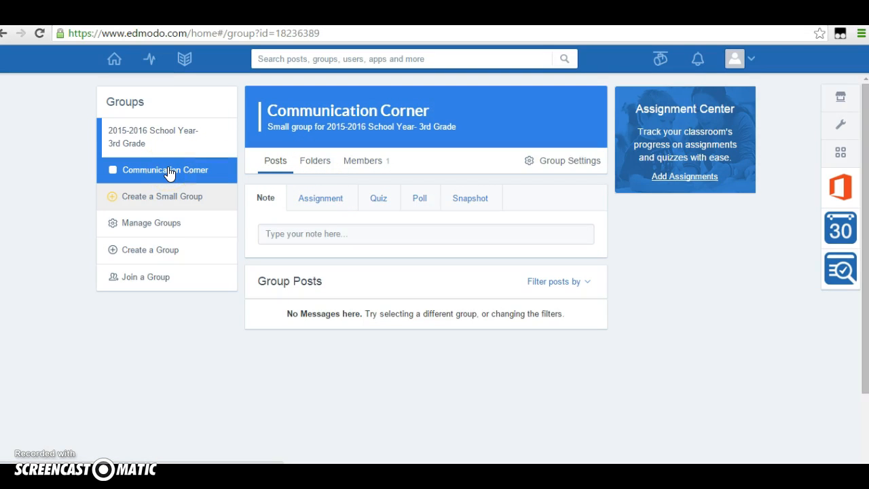
Step: Add all class members to the Communication Corner small group and return to its posts
left_click(383, 170)
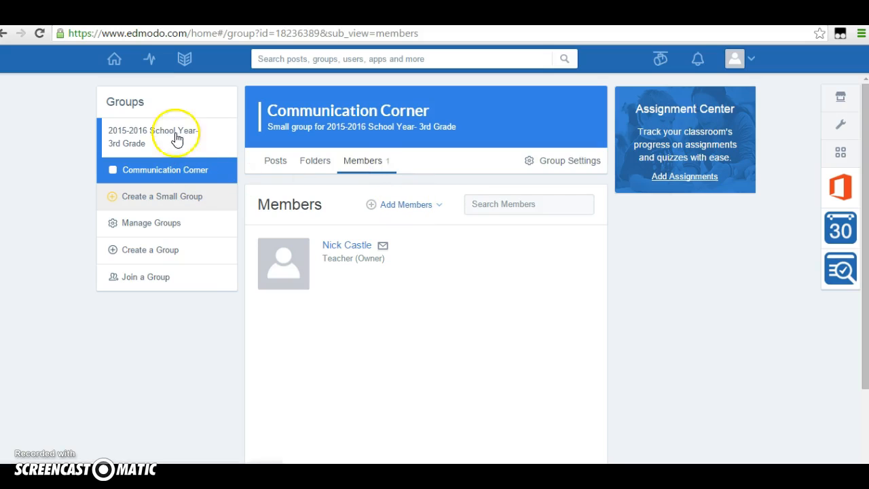
left_click(406, 205)
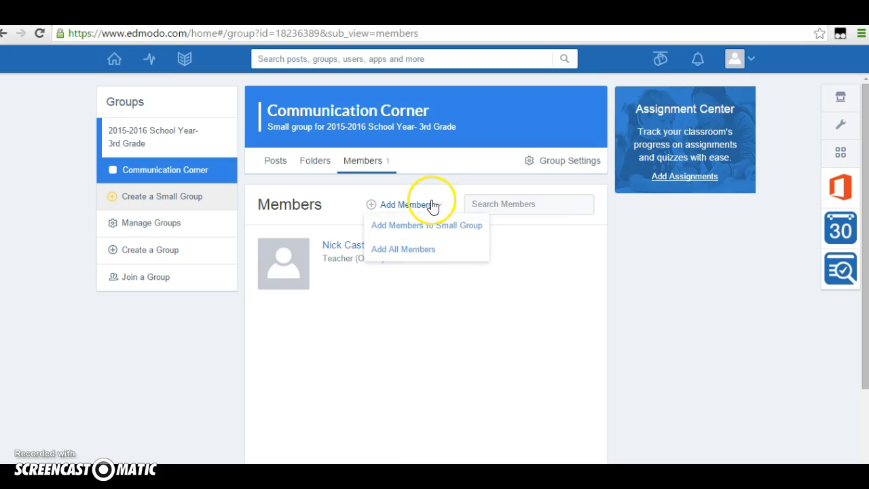
left_click(405, 251)
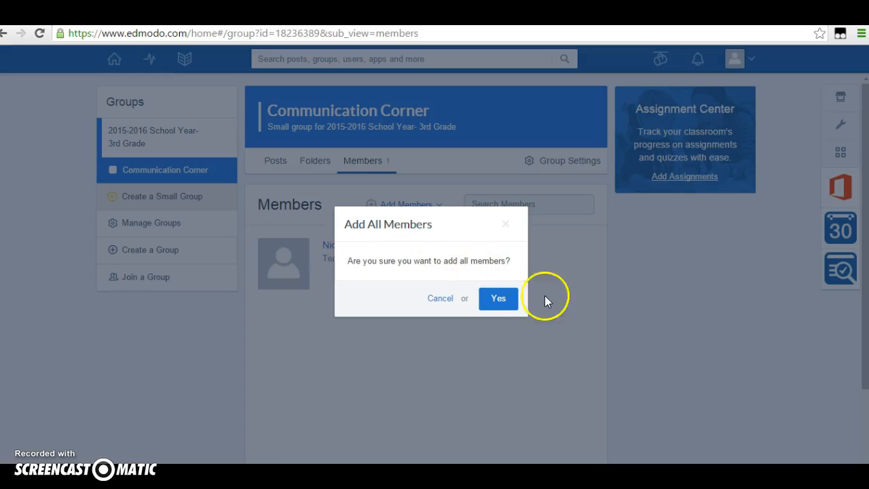
left_click(497, 303)
scroll(468, 285, "down", 2)
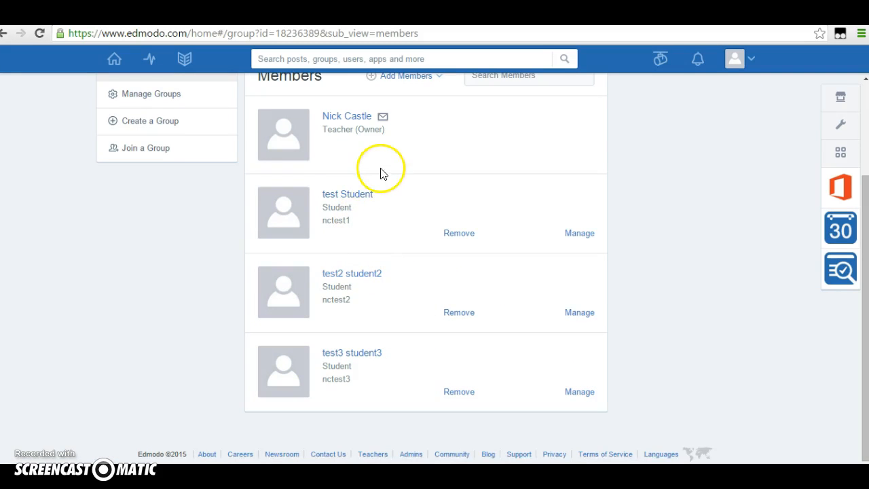
scroll(359, 252, "up", 2)
left_click(262, 169)
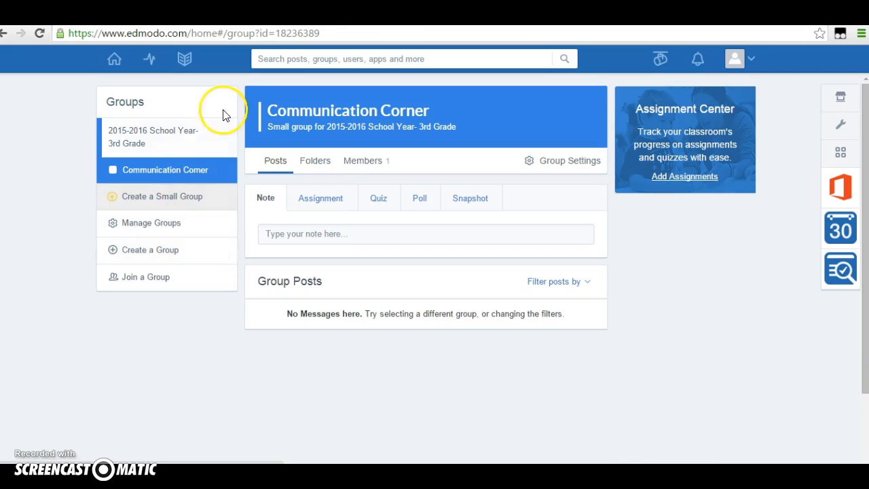
Step: Create another small group named Math within the 2015-2016 School Year- 3rd Grade group
left_click(178, 199)
left_click(383, 259)
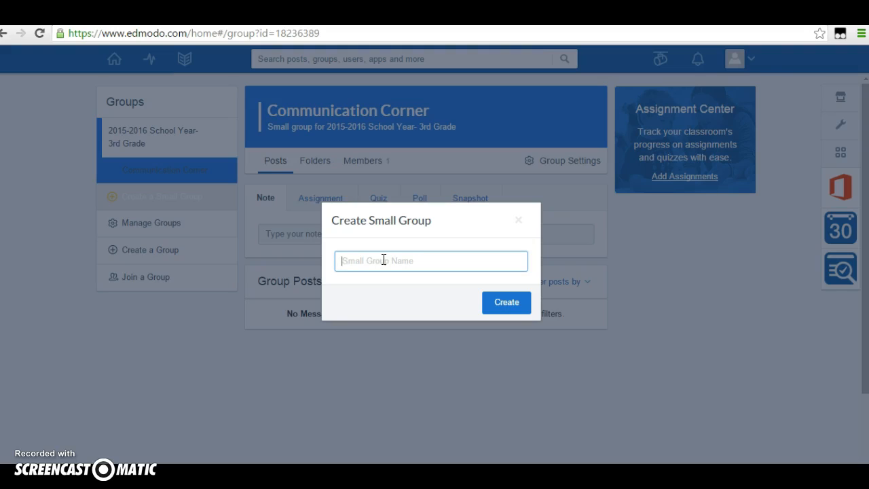
type("Math")
left_click(492, 310)
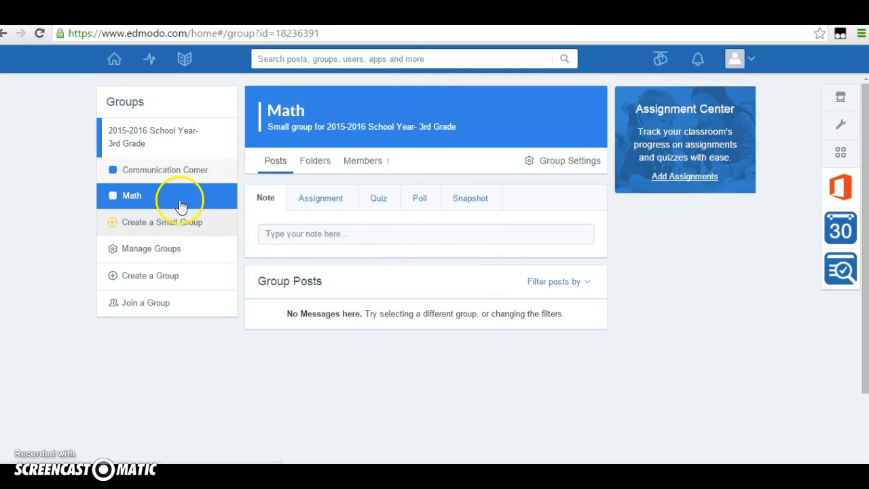
Step: Add all class members to the Math small group and check its member list
left_click(365, 163)
left_click(412, 212)
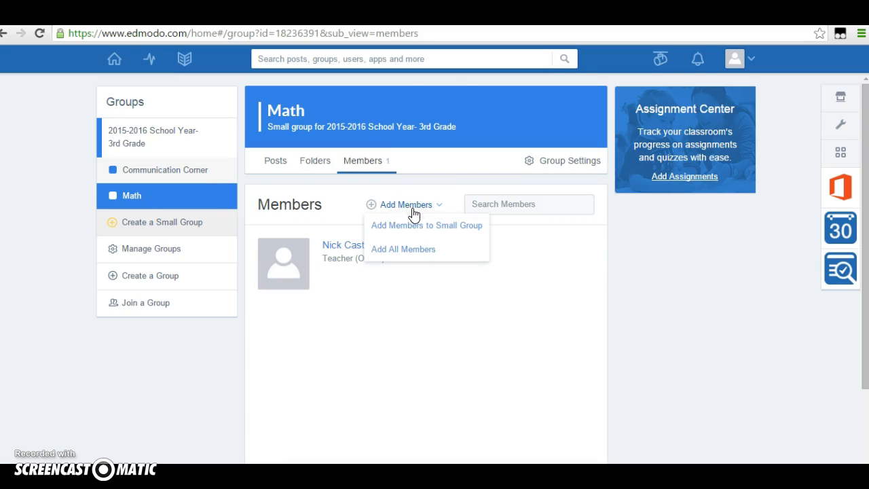
left_click(401, 256)
left_click(498, 291)
scroll(421, 224, "down", 3)
scroll(427, 210, "up", 3)
scroll(380, 189, "down", 3)
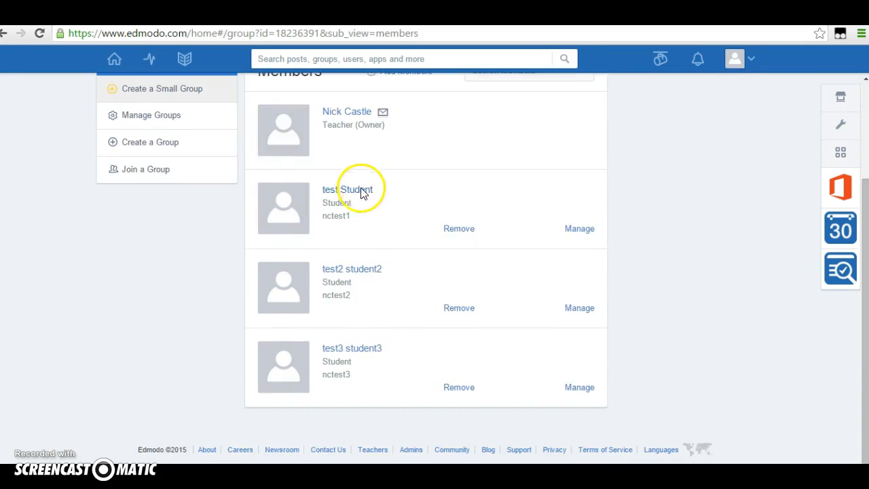
scroll(362, 188, "up", 3)
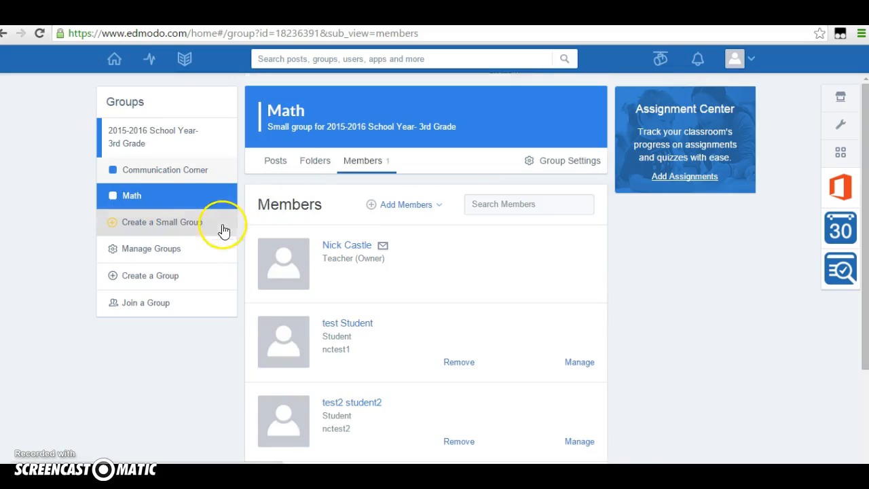
Step: Create a small group named Literature Circle- Group 1 within the 2015-2016 School Year- 3rd Grade group
left_click(165, 224)
left_click(409, 262)
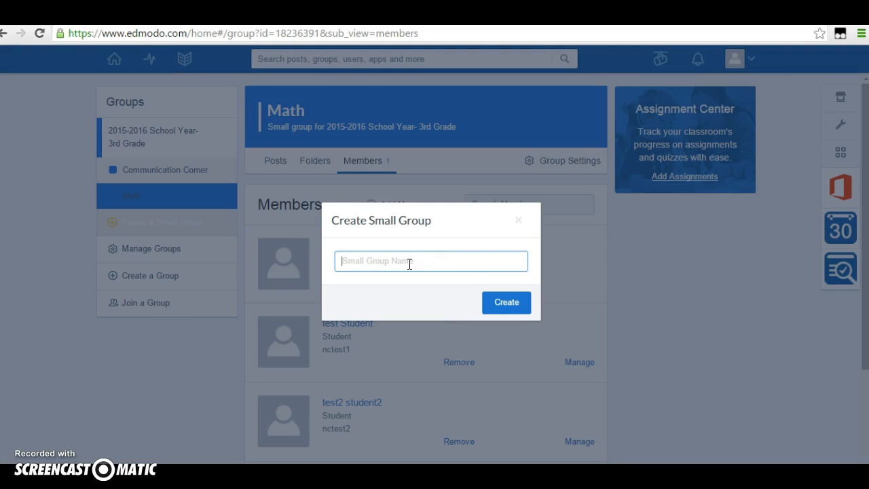
type("4iterature Circle- Group 1")
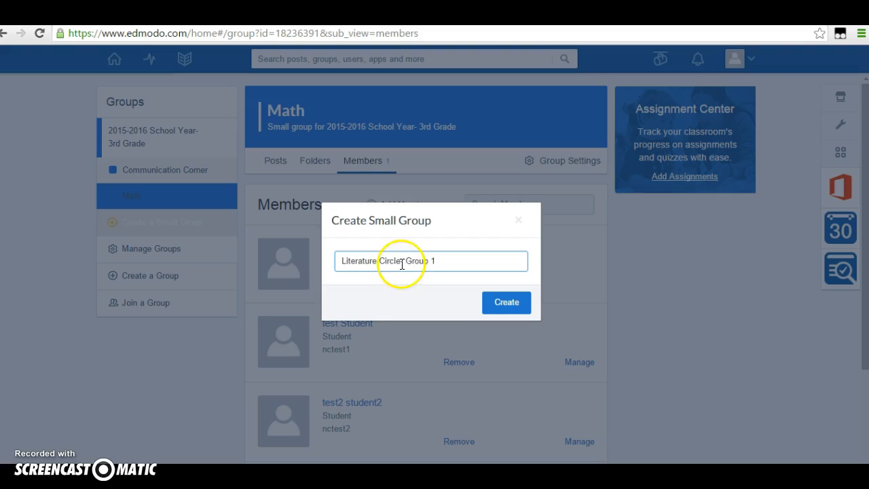
left_click(494, 307)
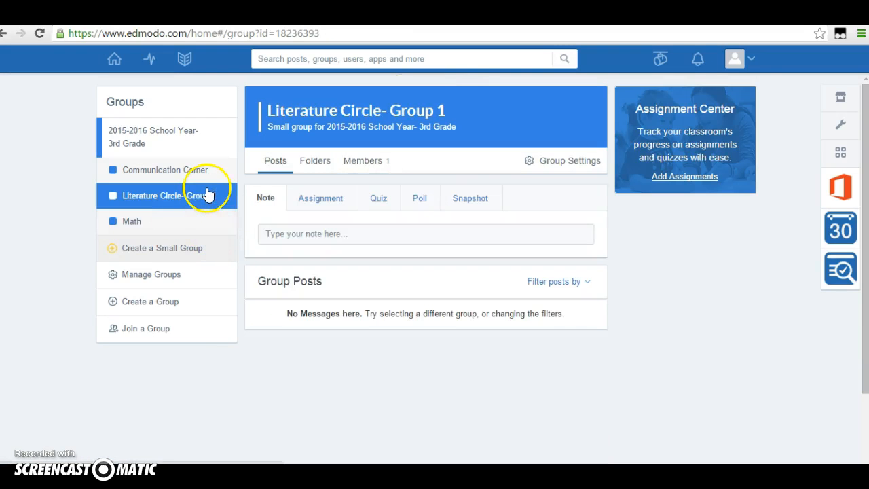
Step: Add only the first two listed students to Literature Circle- Group 1 and return to the 2015-2016 School Year- 3rd Grade group
left_click(368, 164)
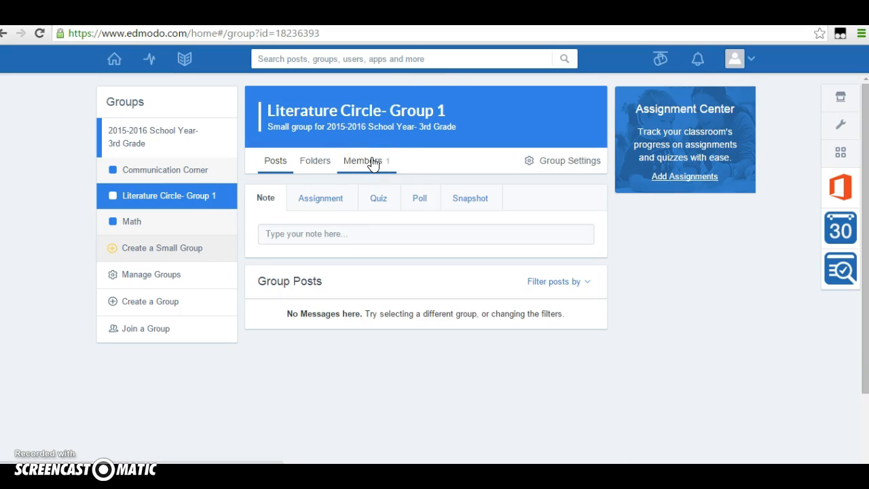
left_click(366, 167)
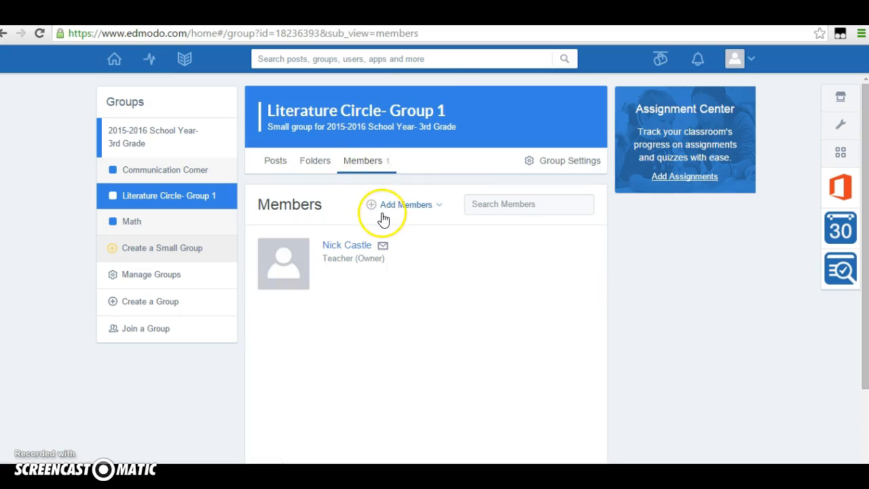
left_click(395, 209)
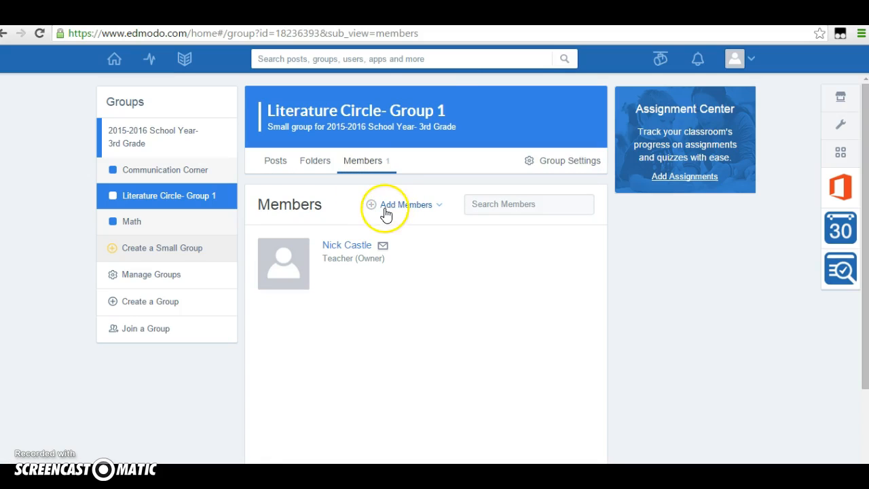
left_click(458, 252)
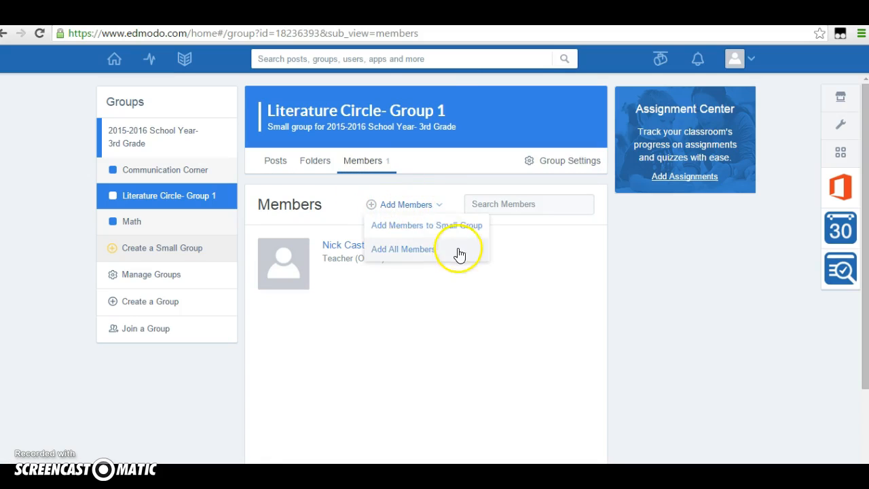
left_click(423, 231)
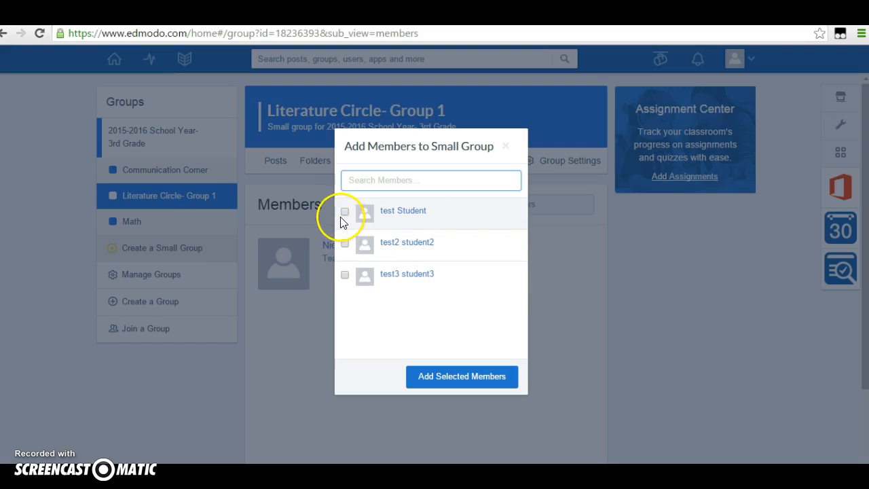
left_click(345, 212)
left_click(345, 244)
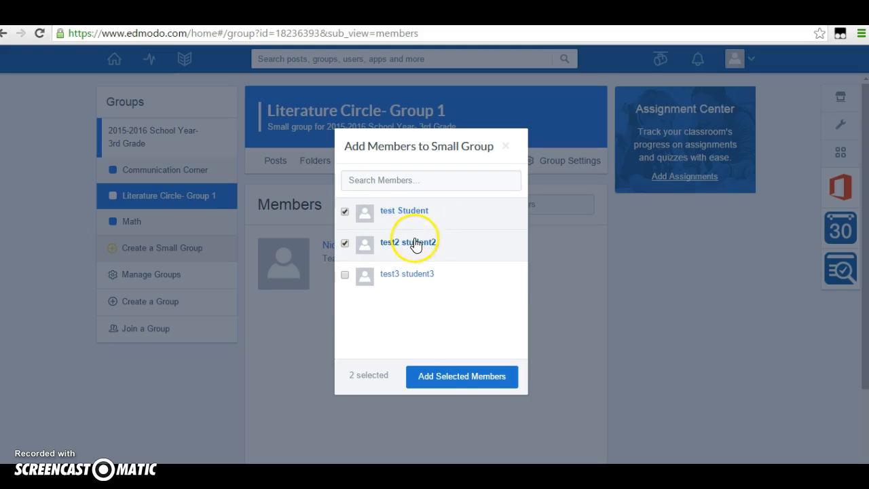
left_click(467, 374)
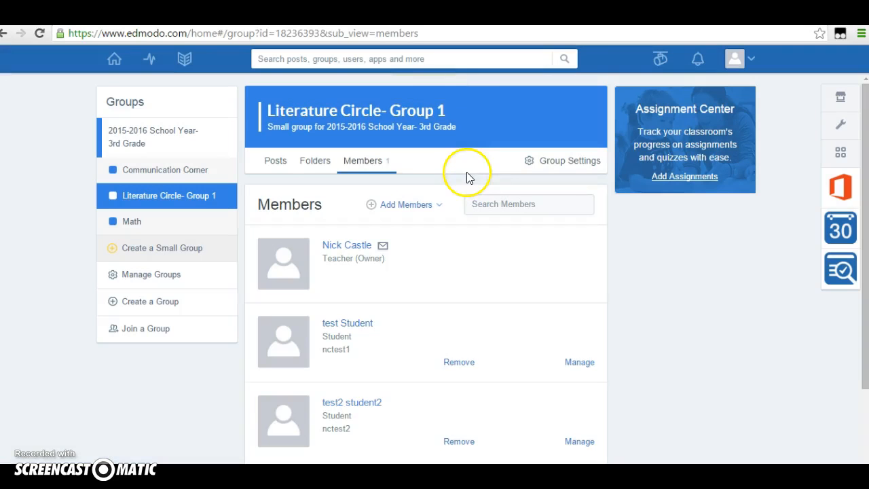
scroll(401, 305, "down", 1)
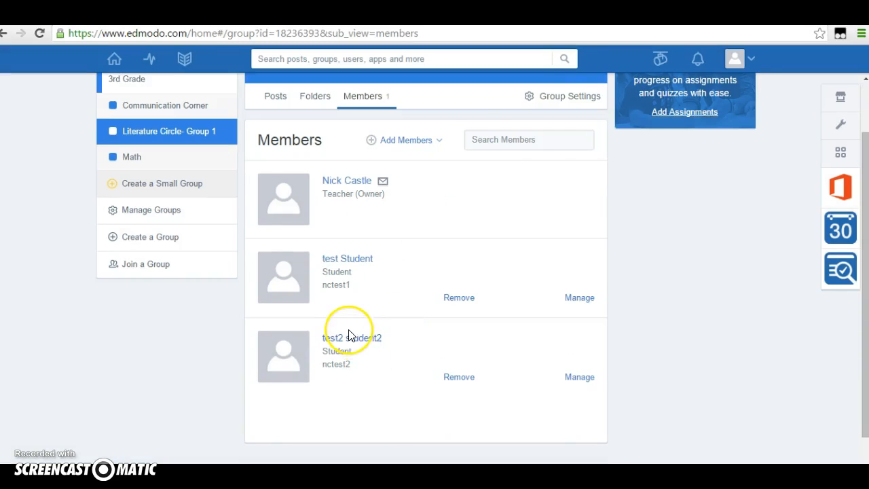
scroll(368, 359, "up", 1)
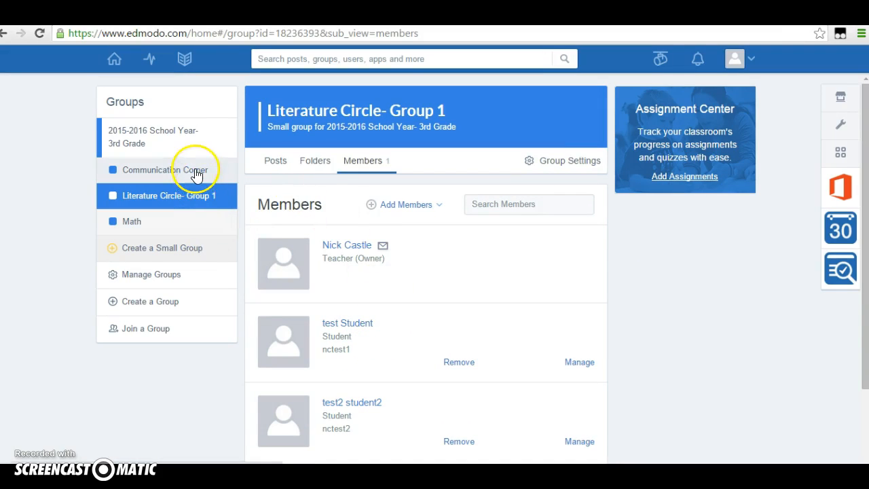
left_click(193, 146)
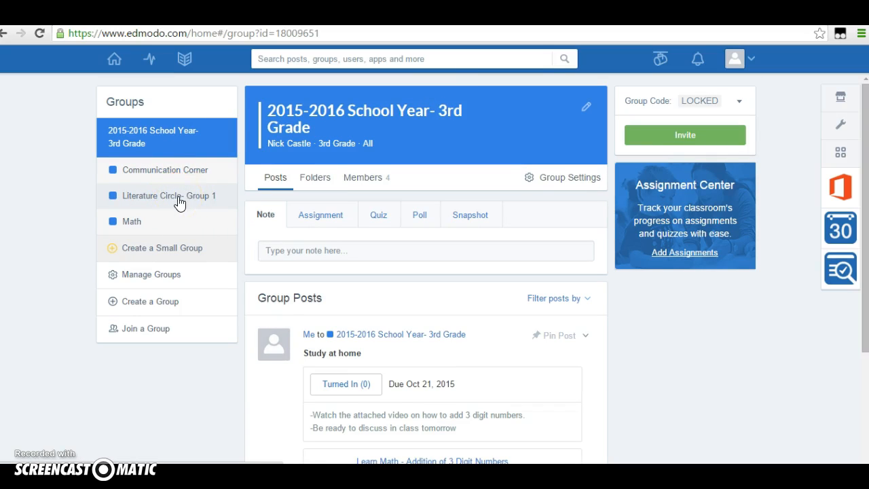
left_click(160, 144)
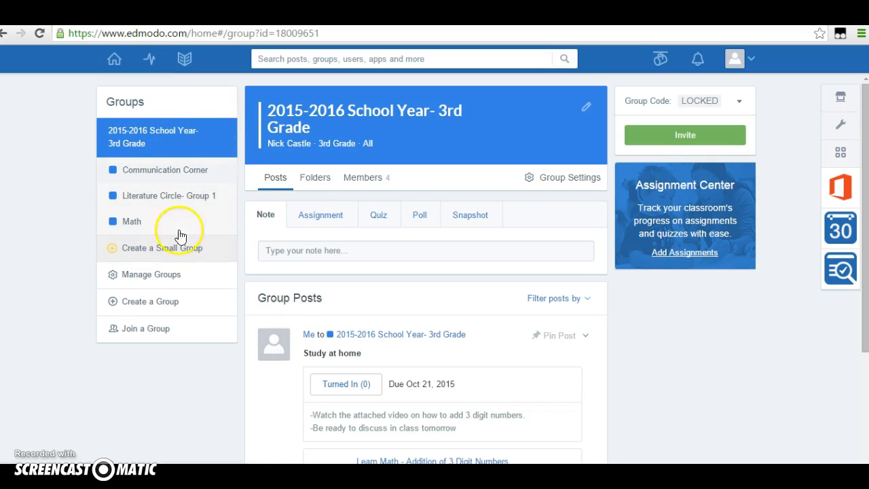
Step: Create a new group named 2016-2017 School Year- 3rd Grade with grade 3rd and subject area All
left_click(176, 310)
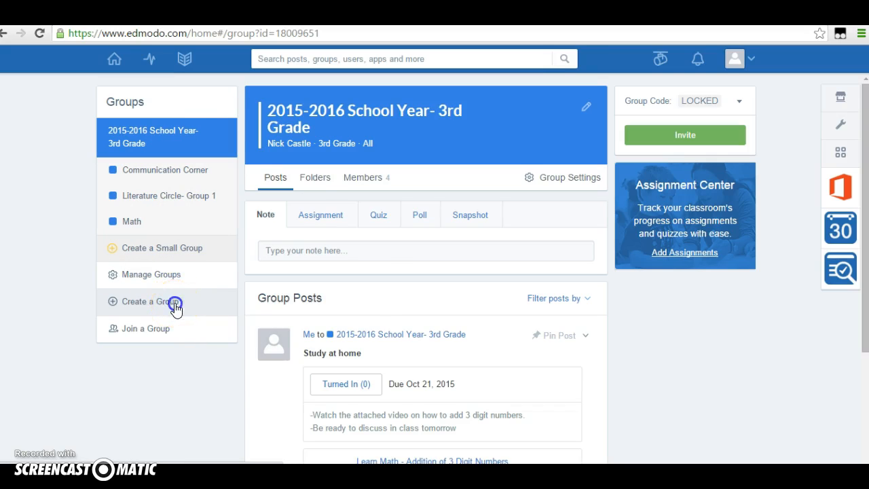
left_click(321, 225)
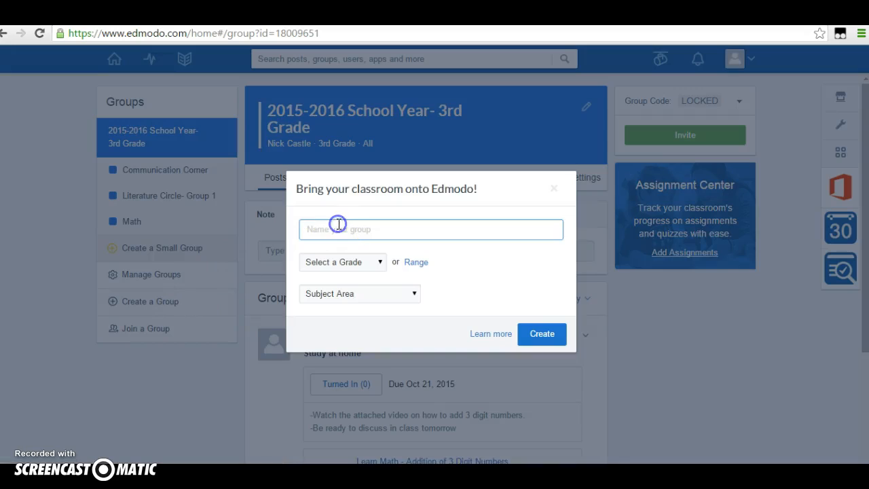
type("2016-2017 School Yer")
type("r- 3rd Grade")
left_click(336, 261)
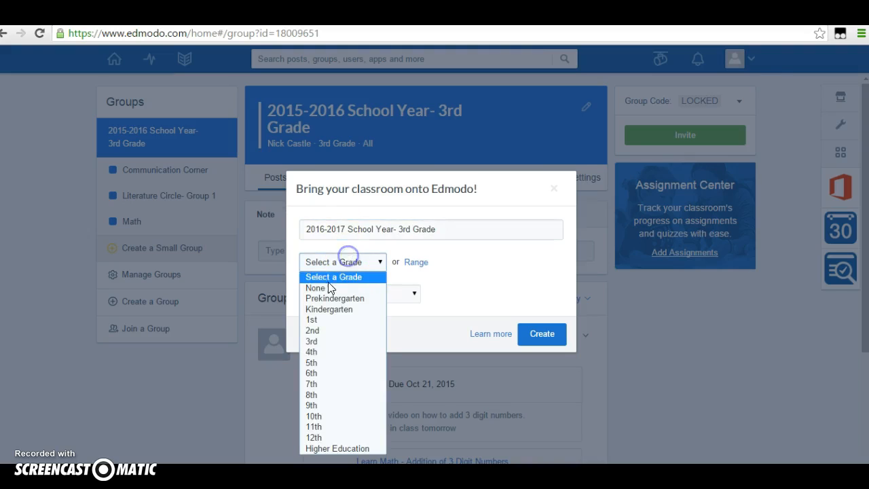
left_click(324, 341)
left_click(356, 293)
left_click(353, 319)
left_click(532, 332)
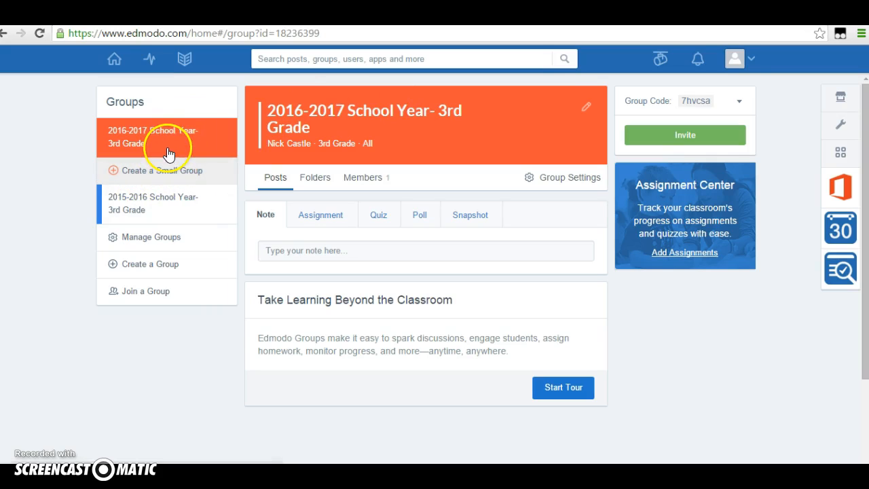
Step: Compare the small groups listed under the 2015-2016 and 2016-2017 School Year groups, finishing in the 2015-2016 group
left_click(163, 207)
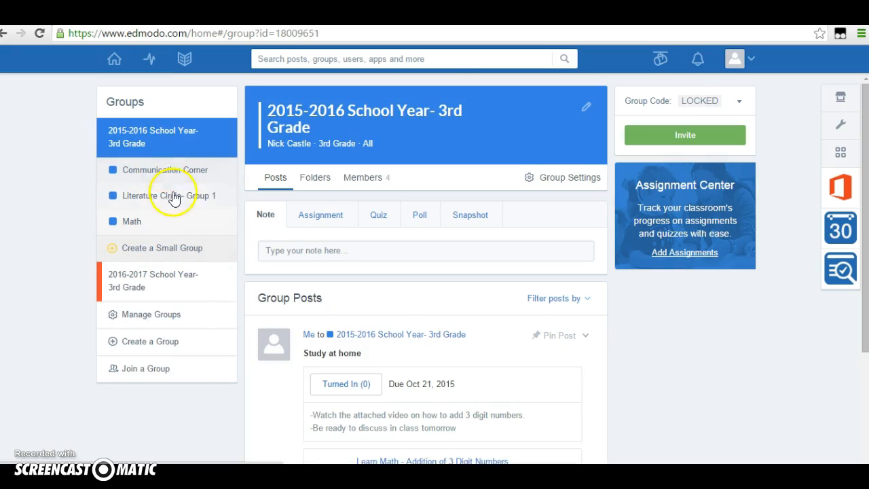
left_click(164, 282)
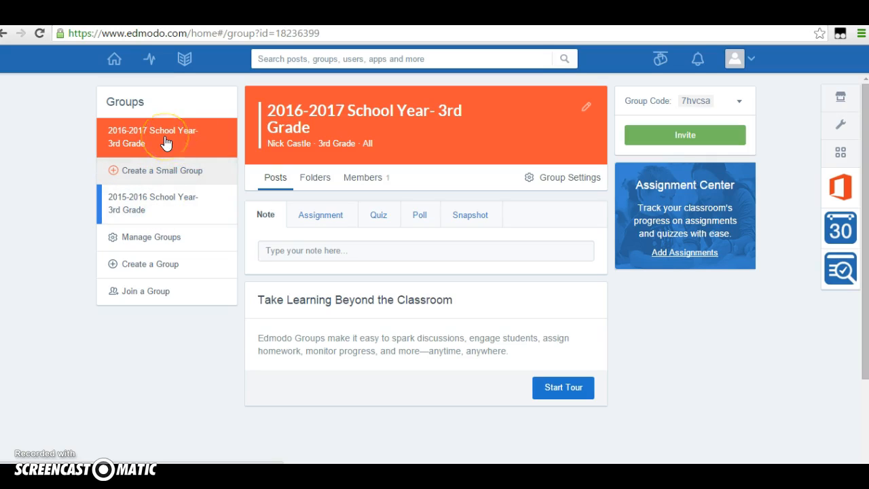
left_click(160, 197)
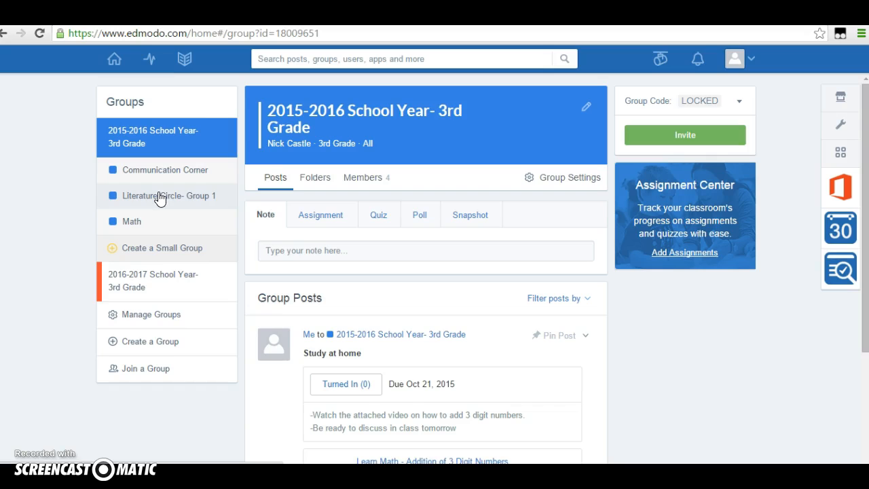
Step: Open the Math small group within the 2015-2016 School Year- 3rd Grade group
left_click(190, 223)
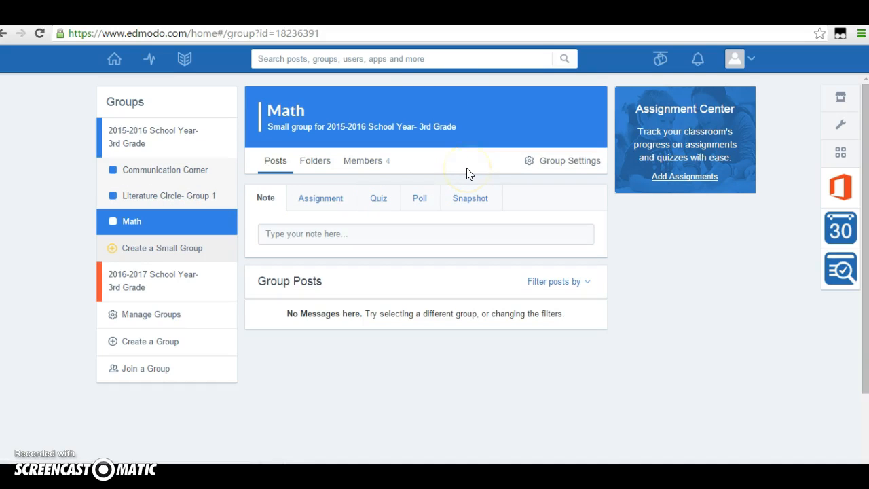
left_click(531, 164)
left_click(558, 187)
left_click(416, 263)
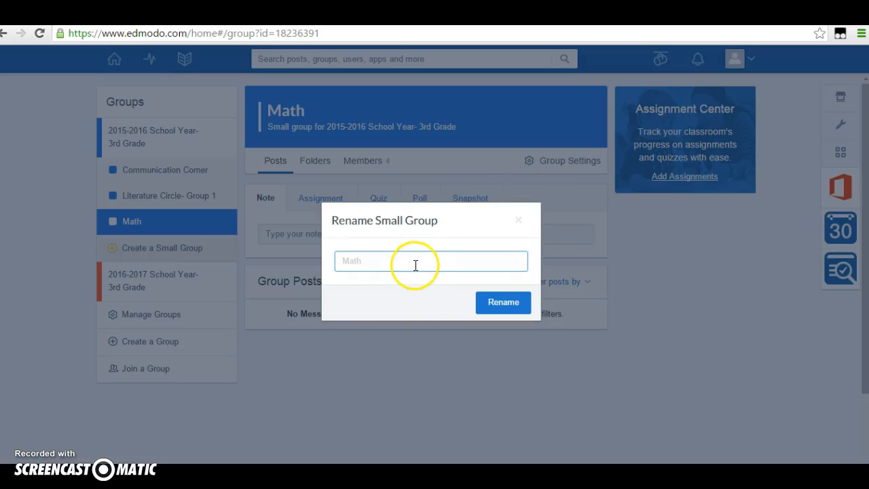
left_click(518, 220)
Step: Delete the Math small group from the 2015-2016 School Year- 3rd Grade group
left_click(547, 163)
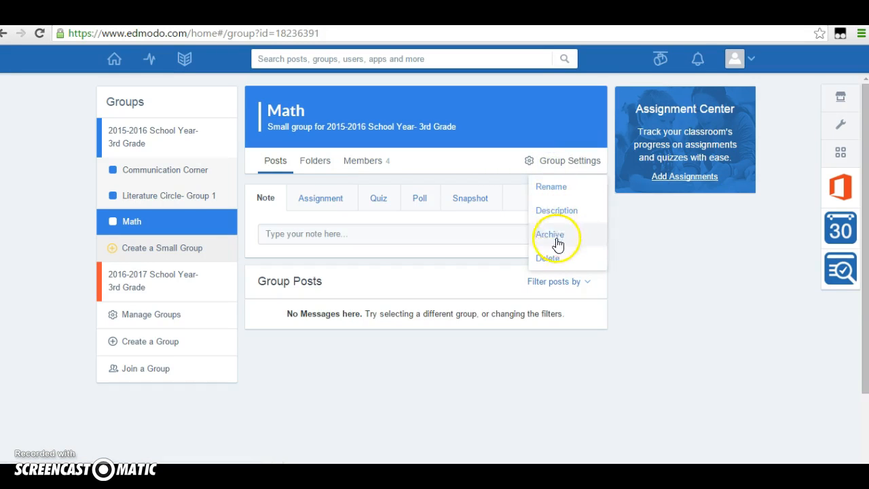
left_click(553, 262)
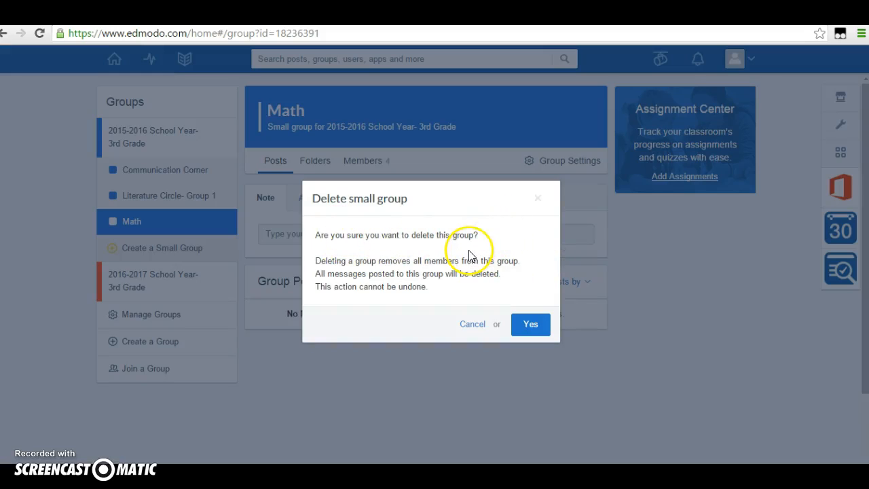
left_click(529, 322)
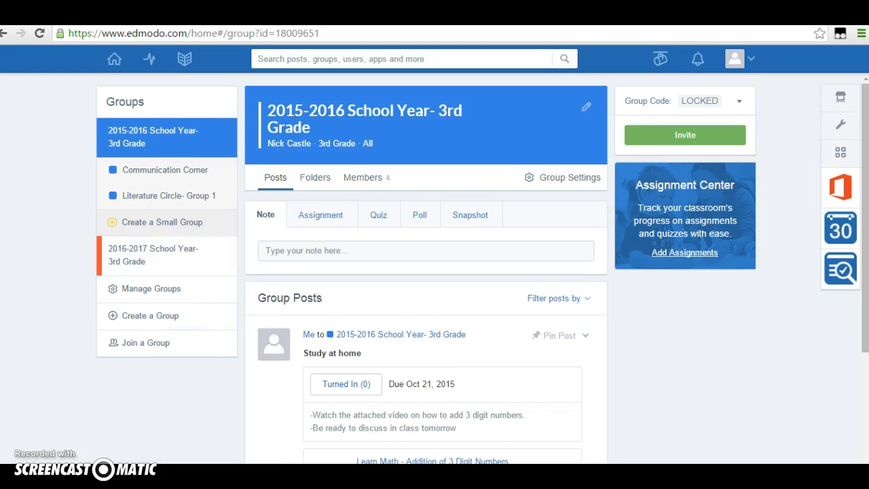
Step: Delete the entire 2016-2017 School Year- 3rd Grade group and return to the 2015-2016 School Year- 3rd Grade group
left_click(149, 257)
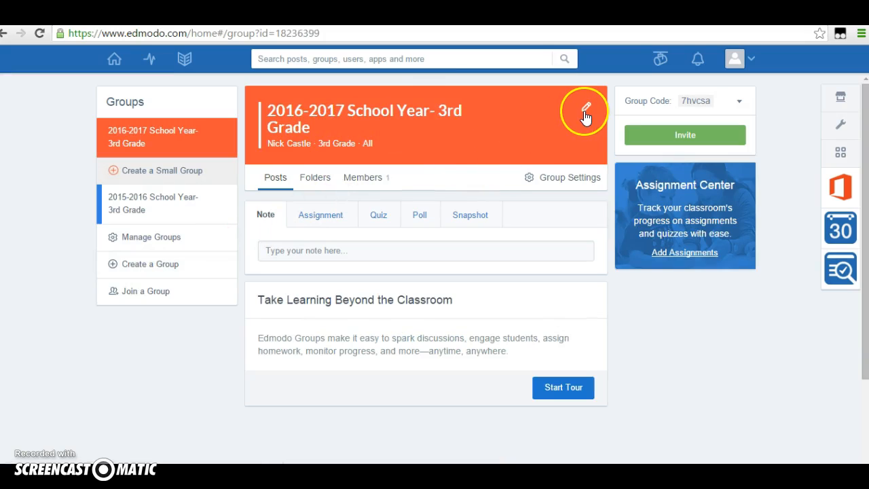
left_click(572, 180)
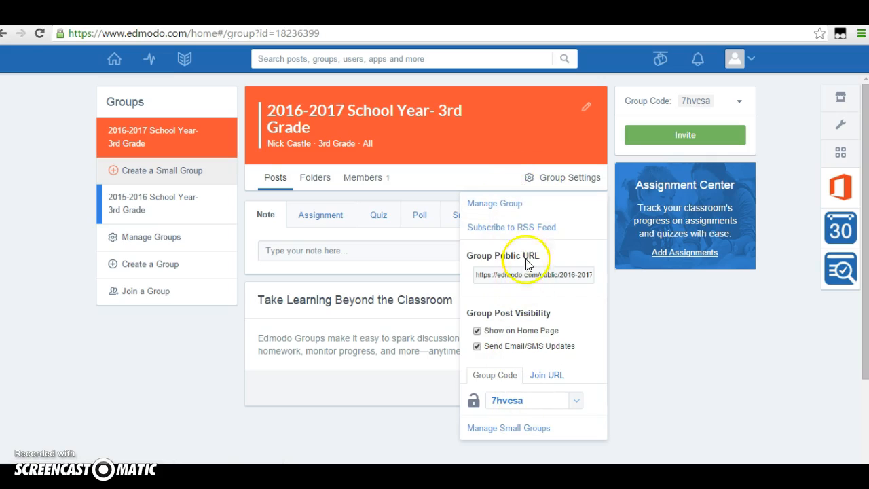
left_click(498, 205)
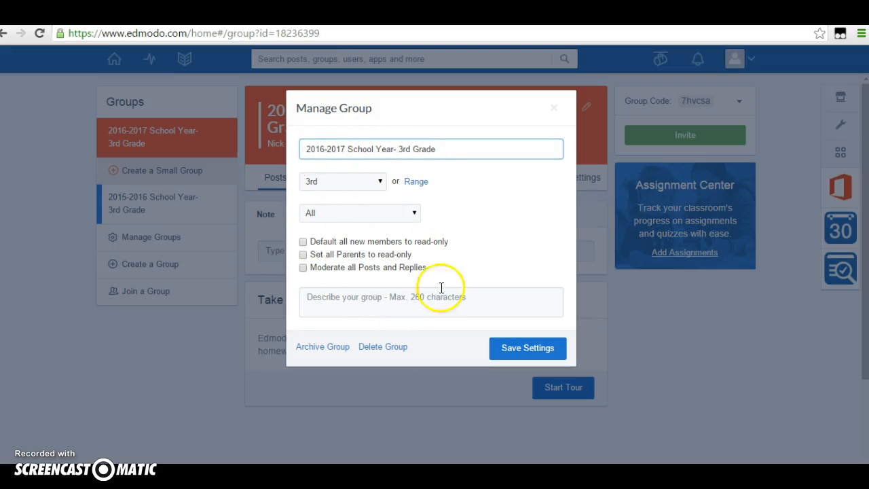
left_click_drag(461, 149, 585, 121)
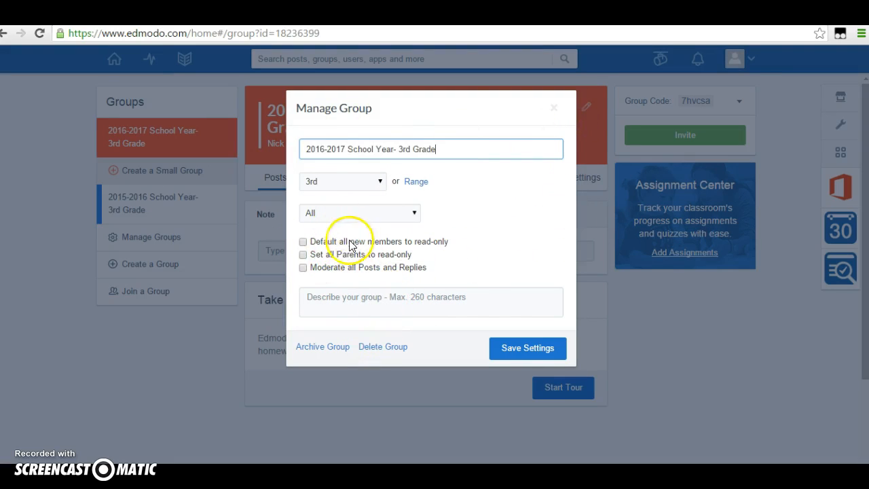
left_click(303, 242)
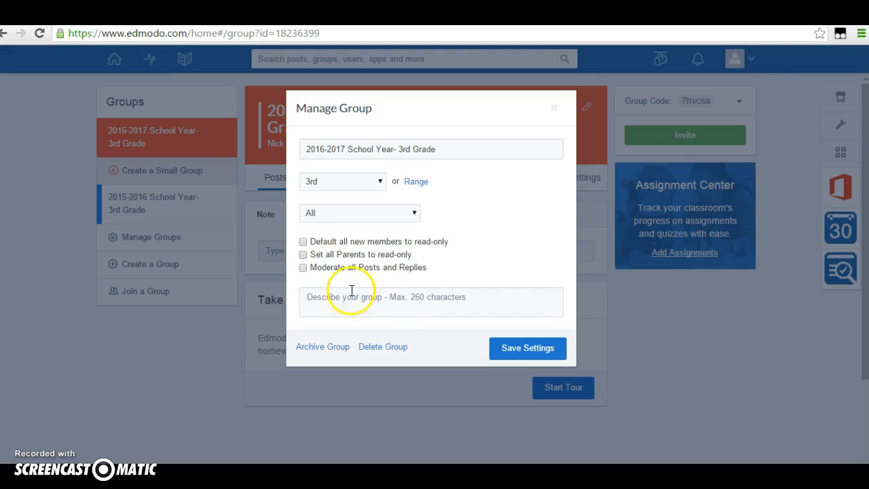
left_click(392, 346)
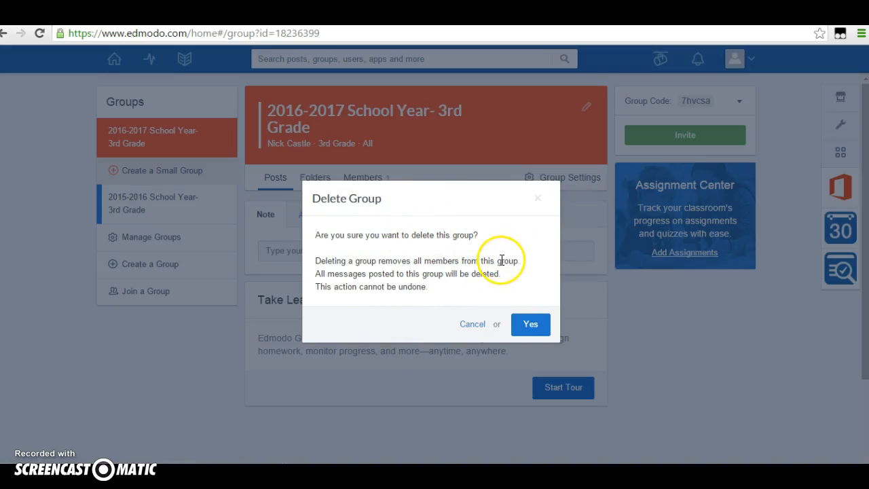
left_click(543, 315)
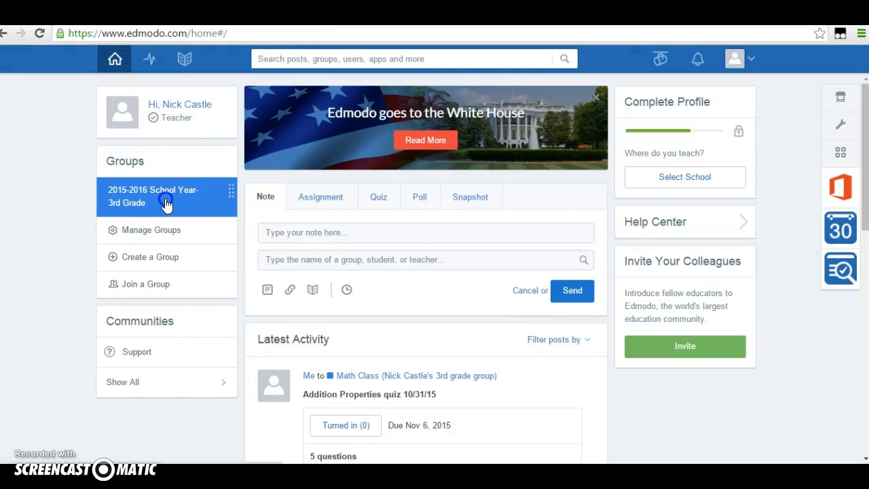
left_click(166, 204)
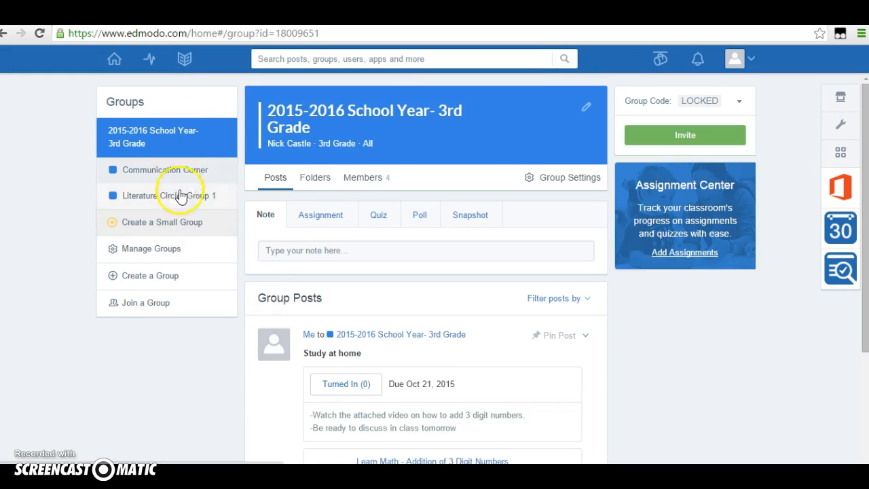